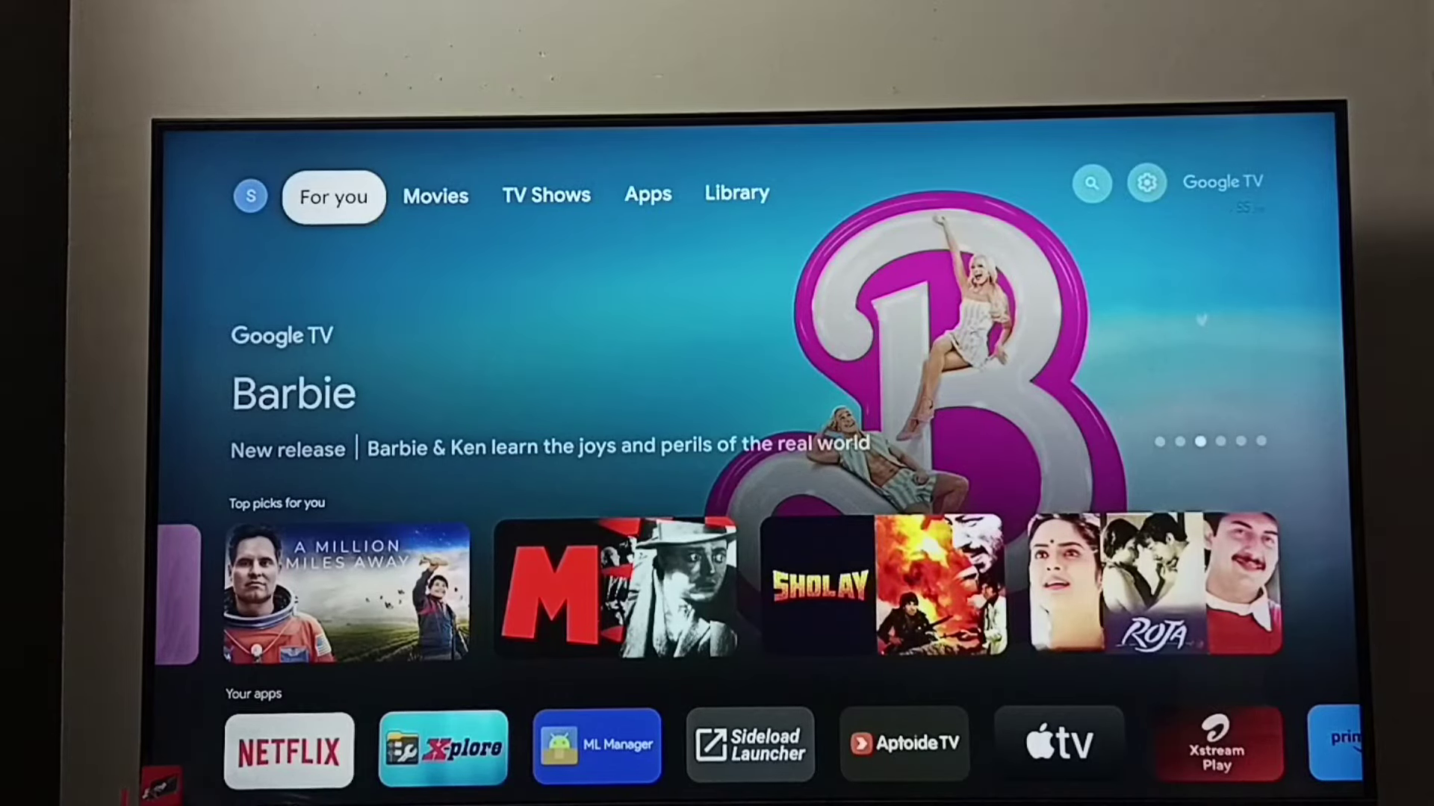
- Open the full Settings screen via the search page's Quick Settings gear
key(Right)
key(Right)
key(Right)
key(Right)
key(Right)
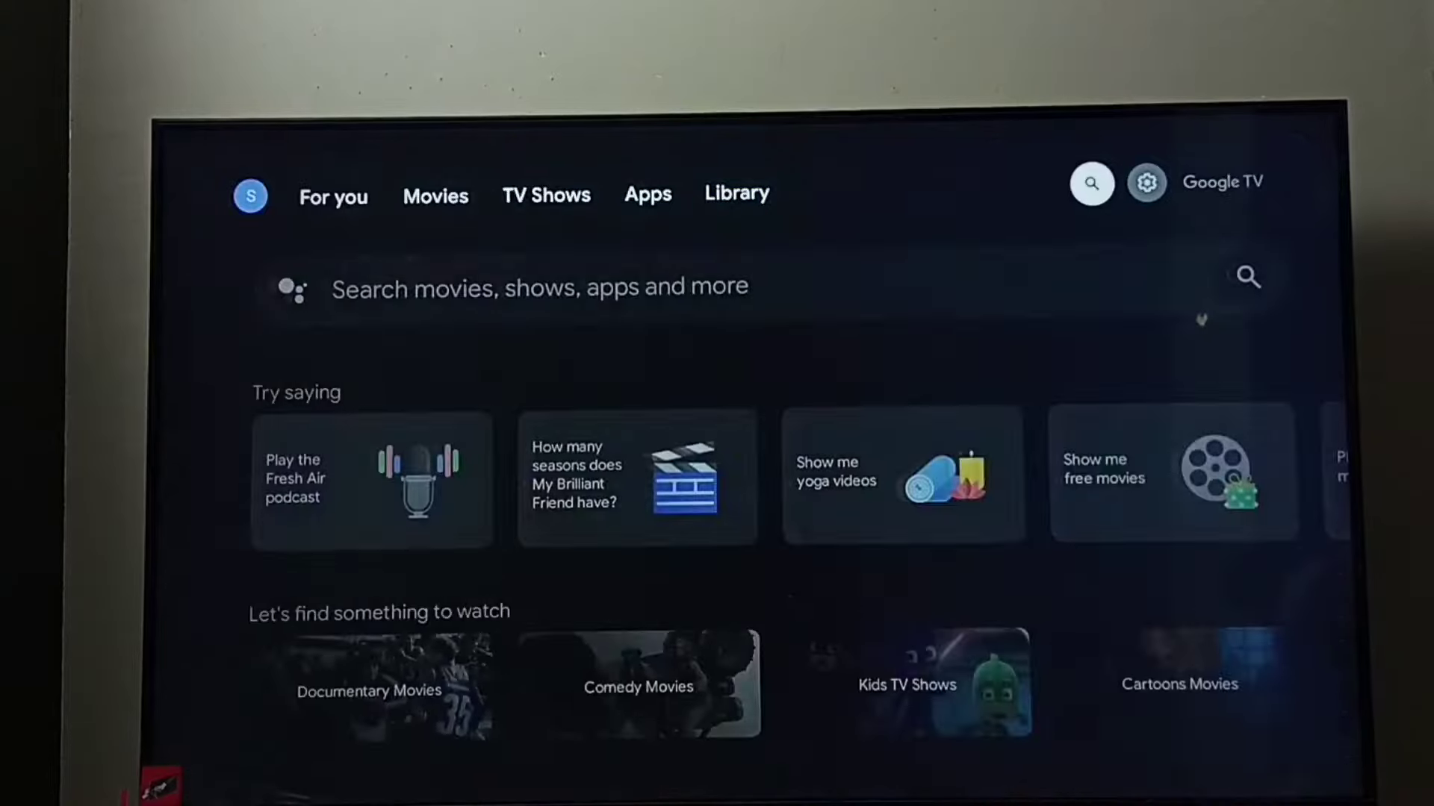
key(Right)
key(Return)
key(Up)
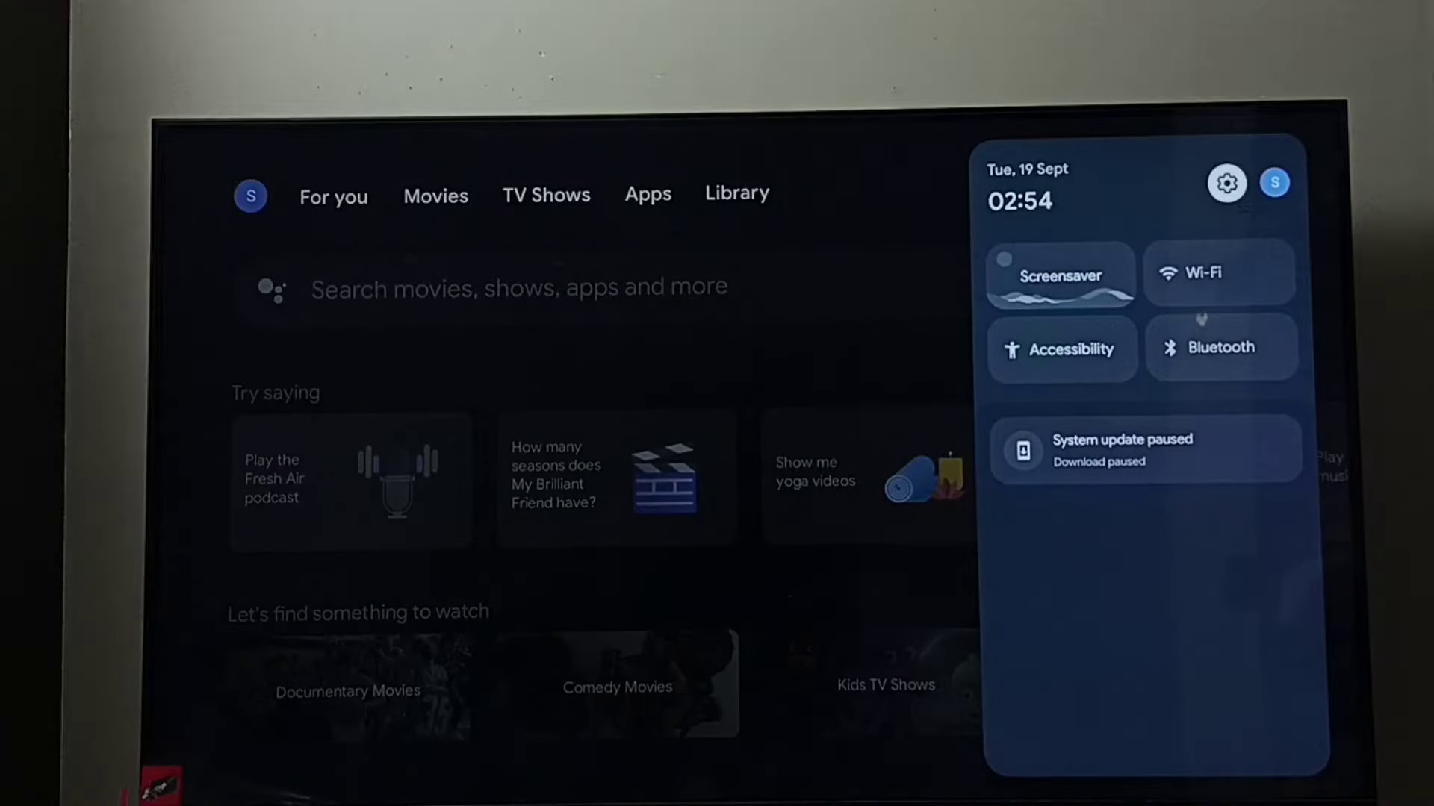
key(Return)
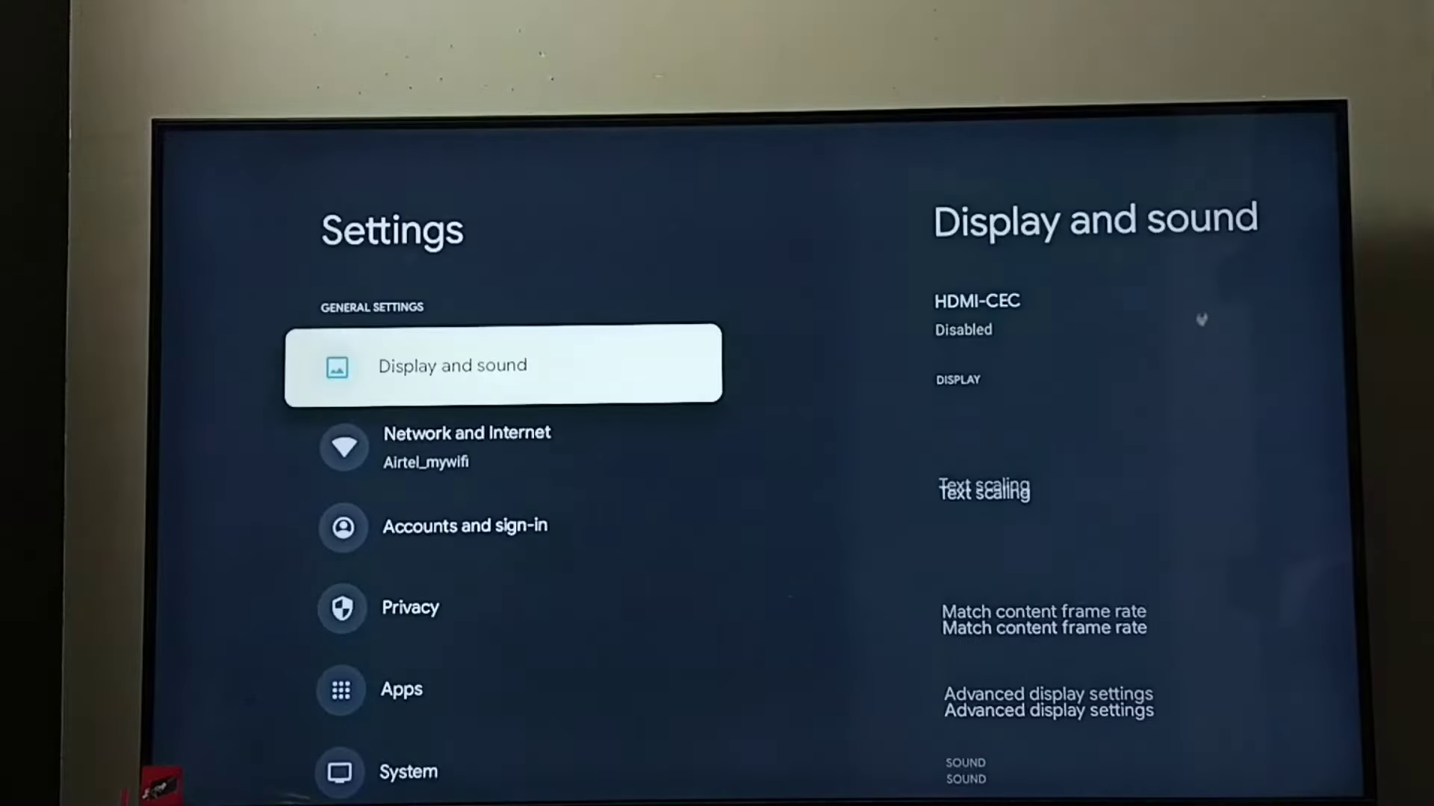
- Open System settings and highlight Storage, showing 4.4 GB total
key(Down)
key(Down)
key(Down)
key(Down)
key(Down)
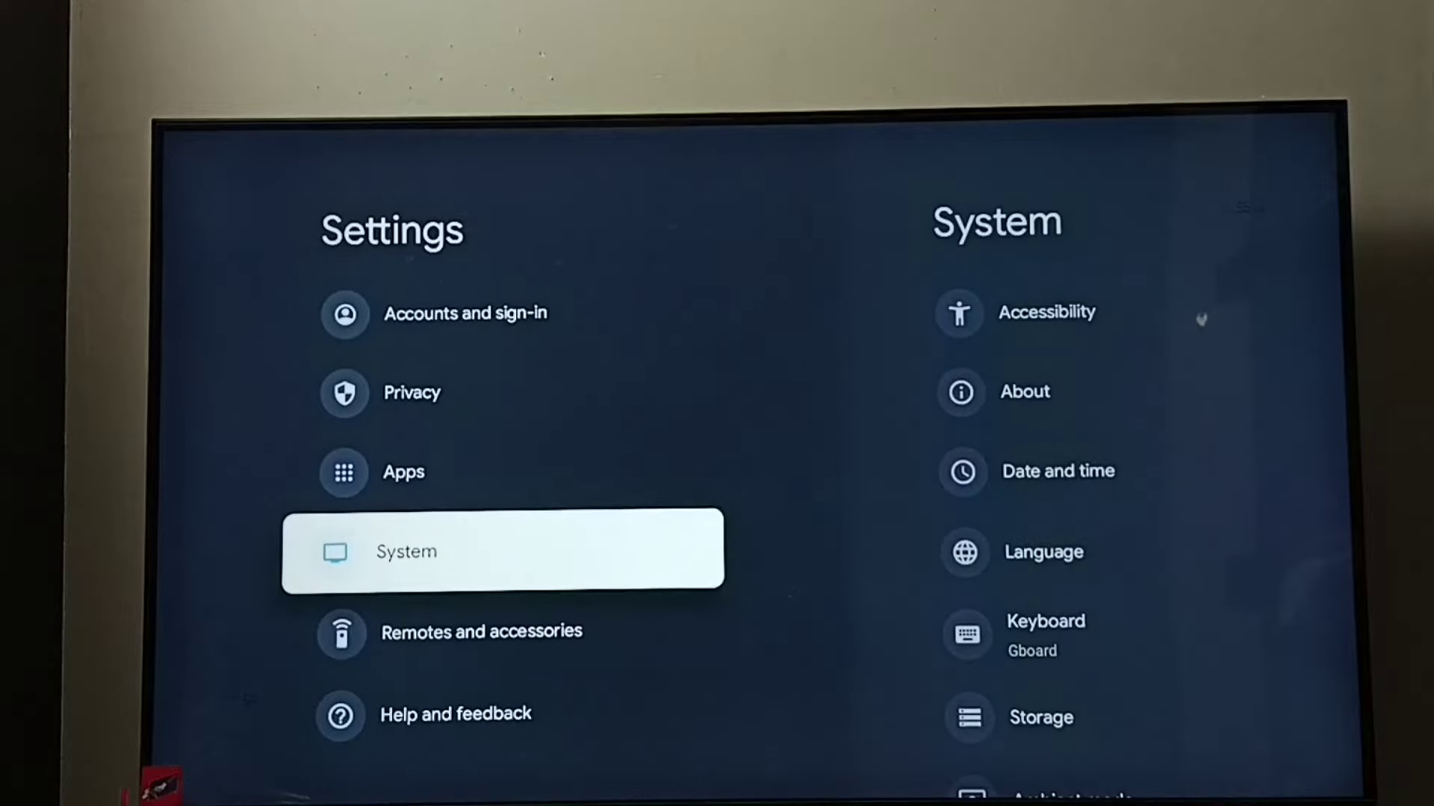
key(Return)
key(Down)
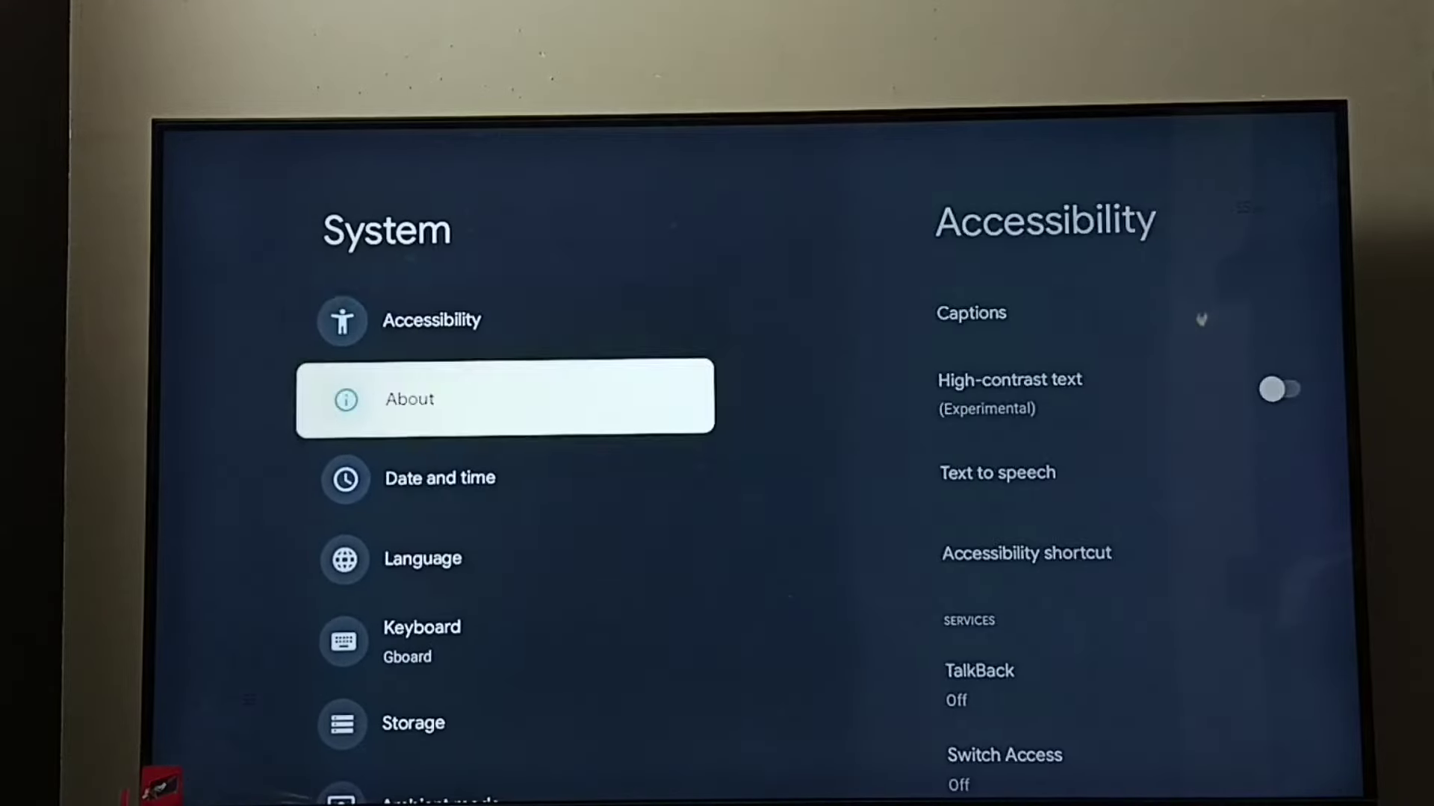
key(Down)
key(Down)
key(Down)
key(Down)
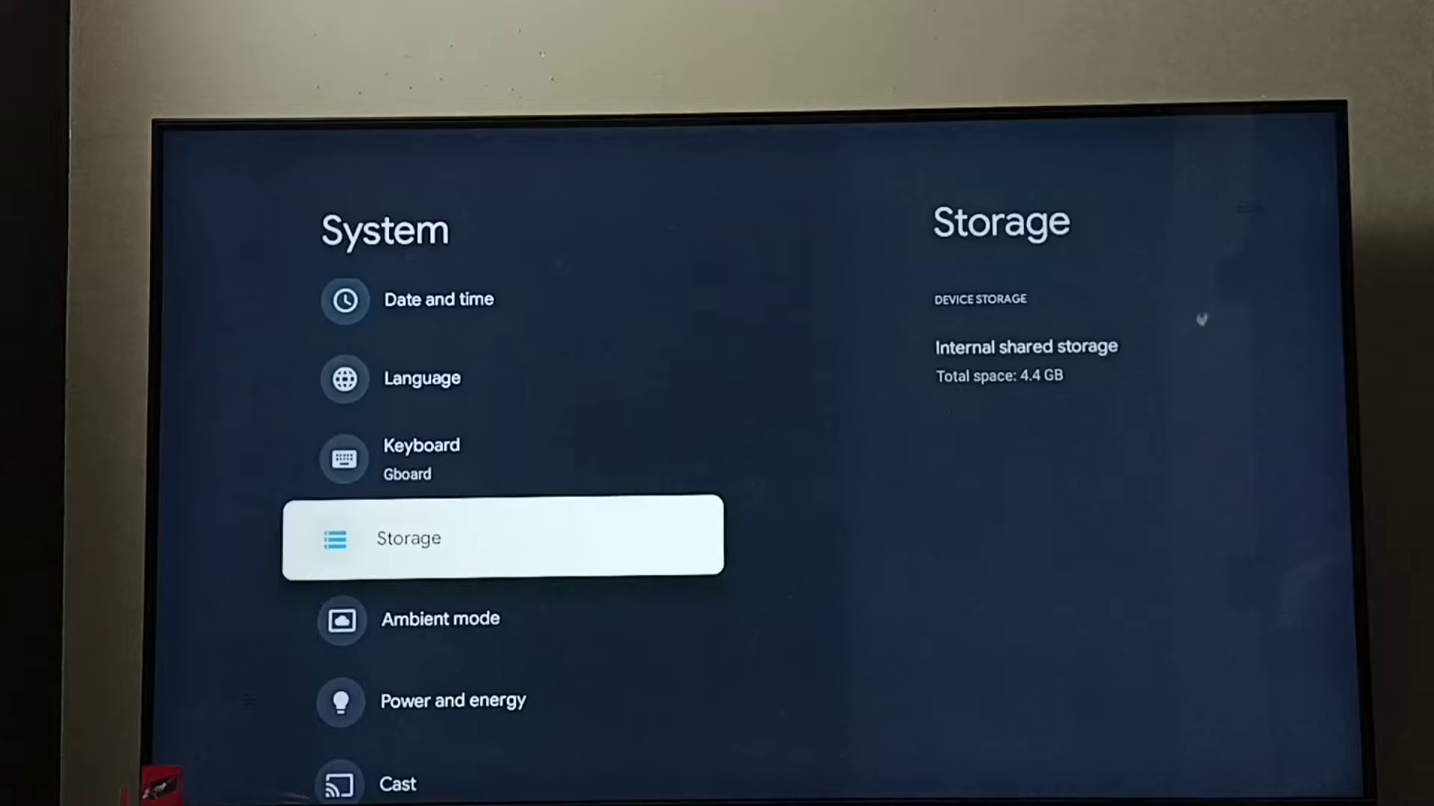
- Open the Storage page, showing apps at 2.4 GB, cached 25 MB, misc 4.9 MB
key(Return)
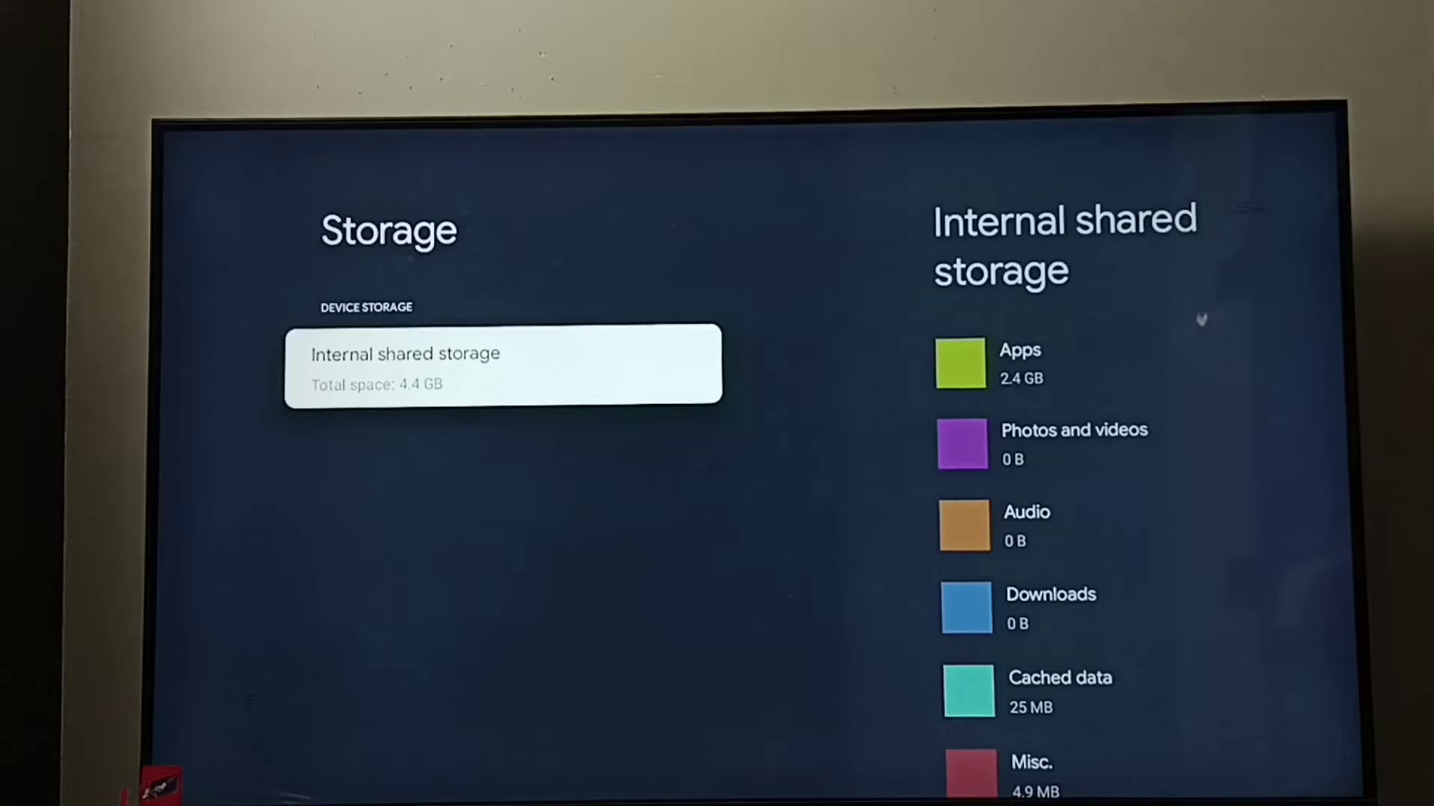
- Scroll the internal shared storage categories down to Cached data (25 MB) and 1.6 GB available
key(Right)
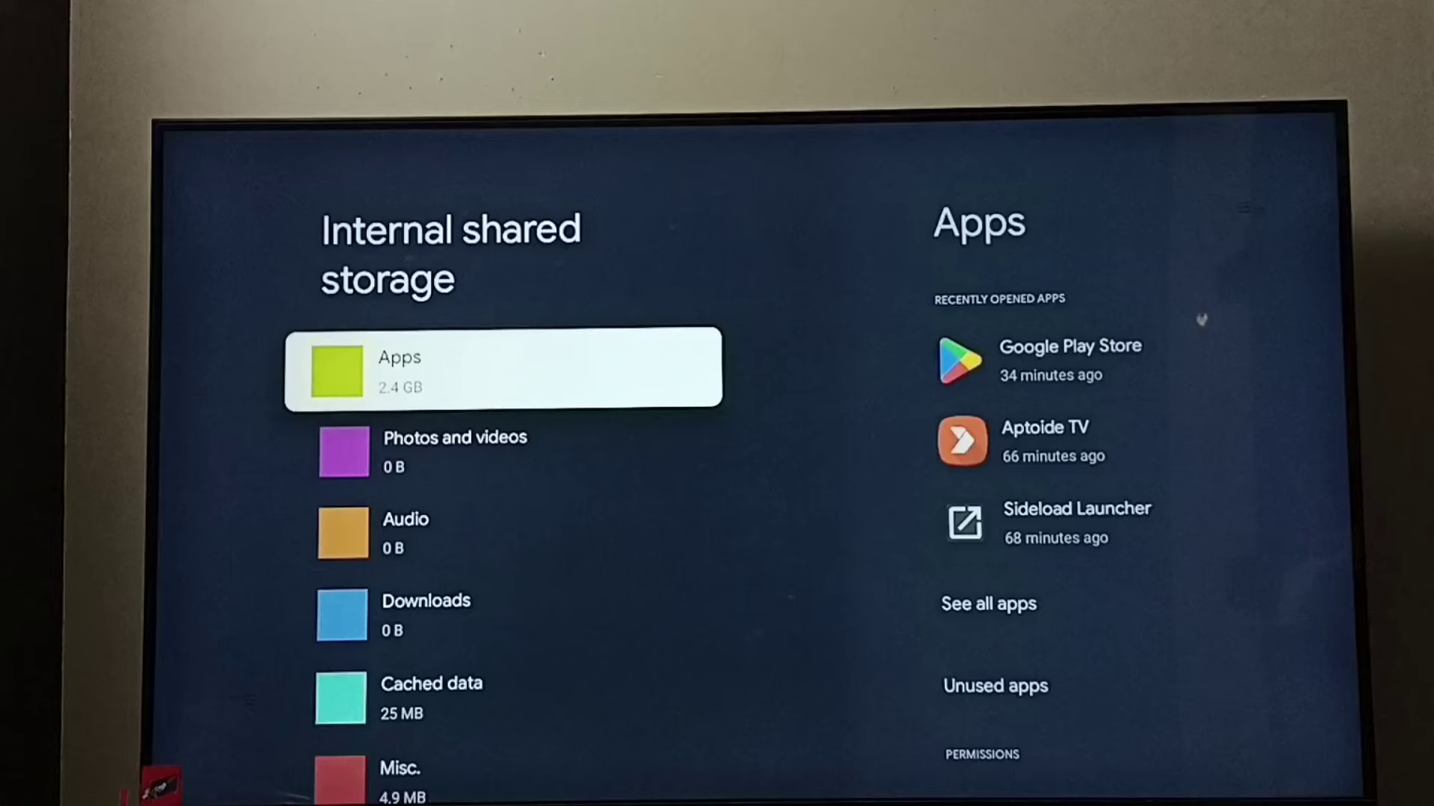
key(Down)
key(Down)
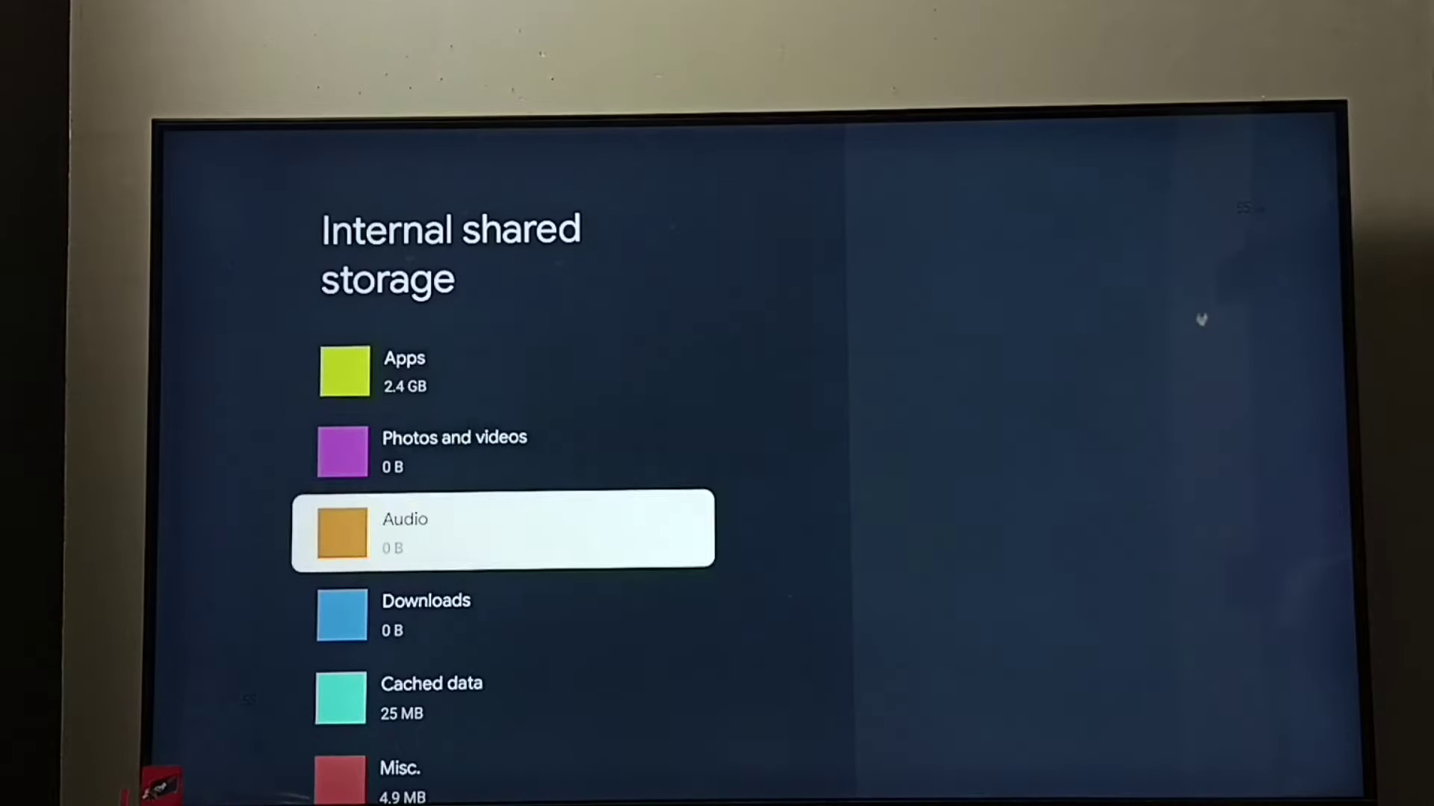
key(Down)
key(Down)
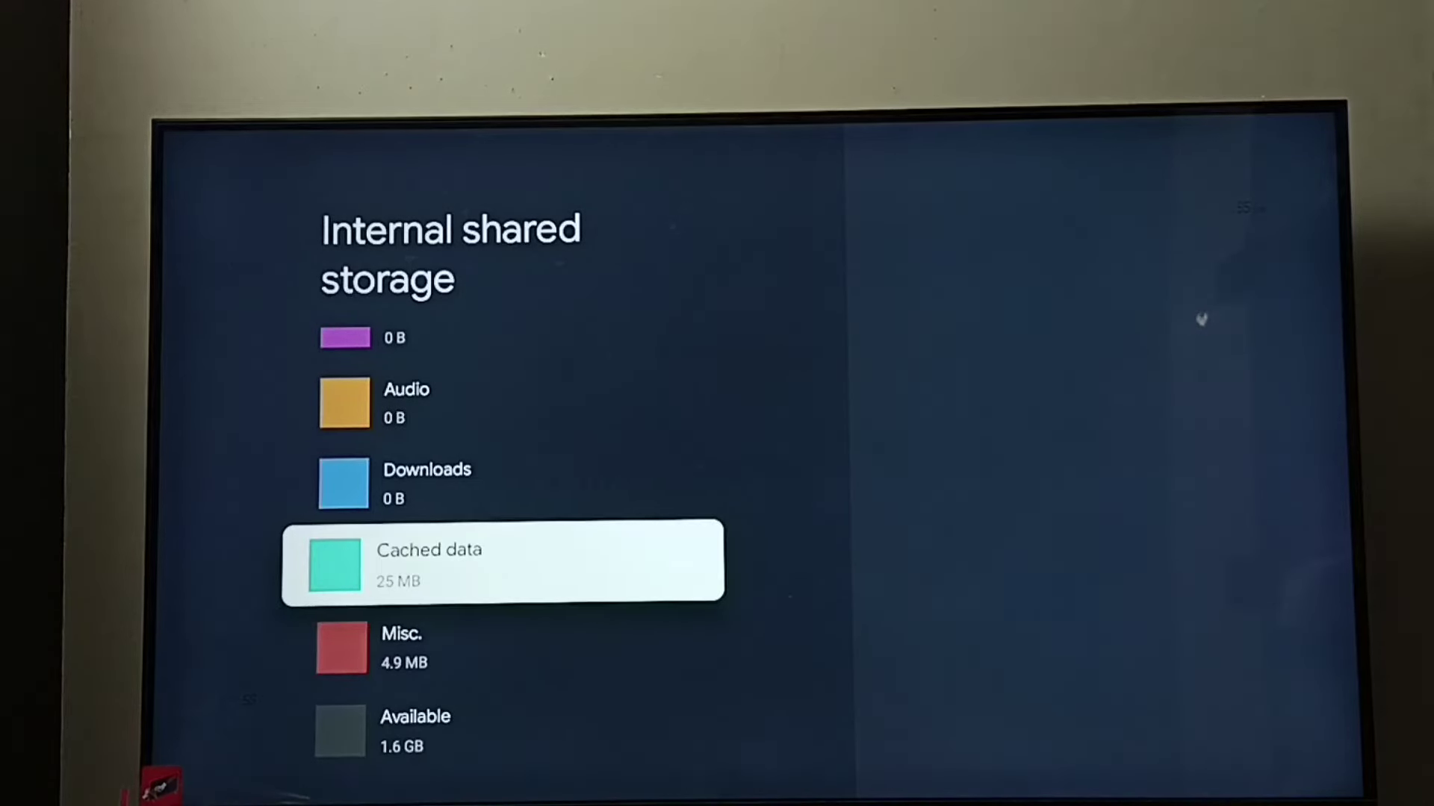
key(Down)
key(Down)
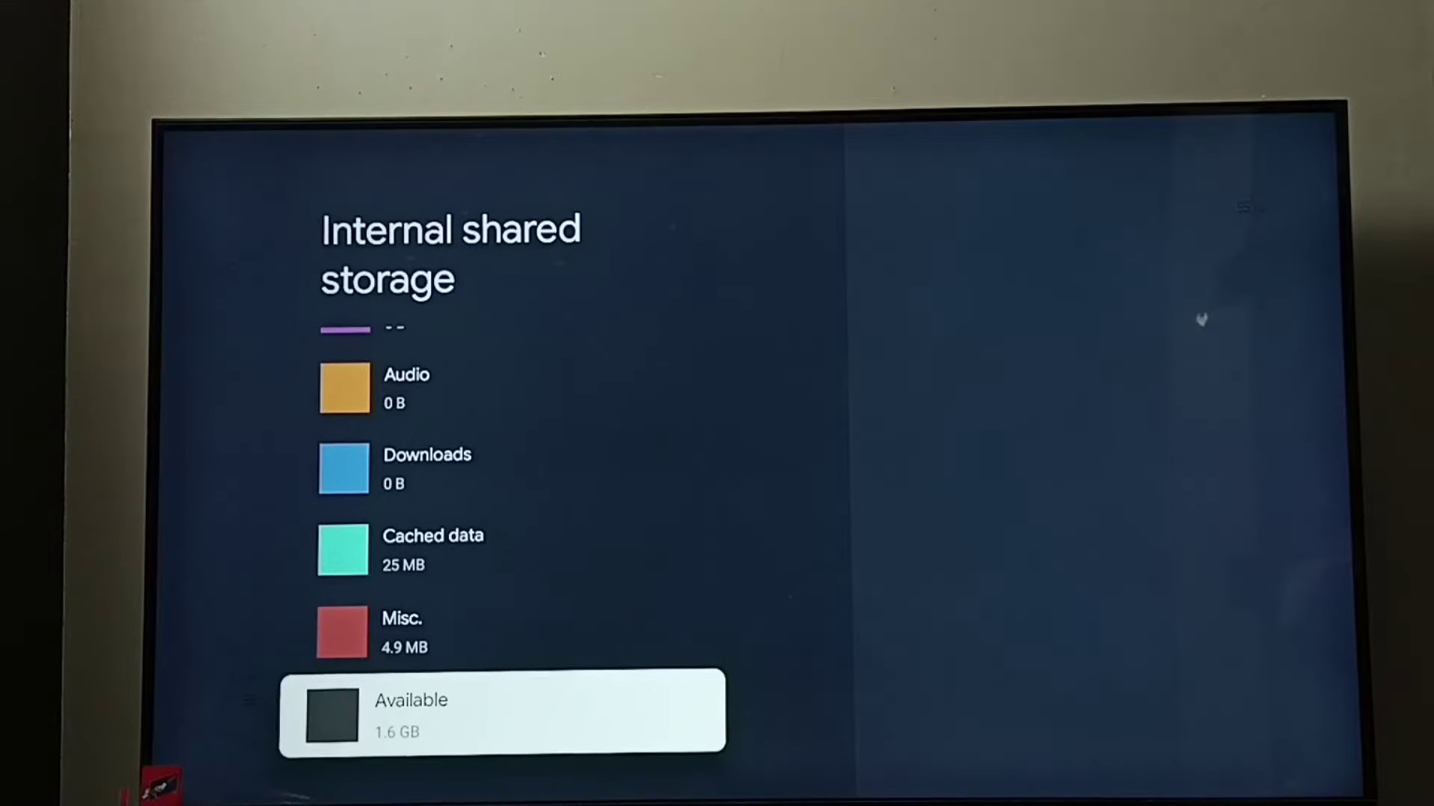
- Back out to Storage and reopen Internal shared storage, again showing 1.6 GB available
key(Escape)
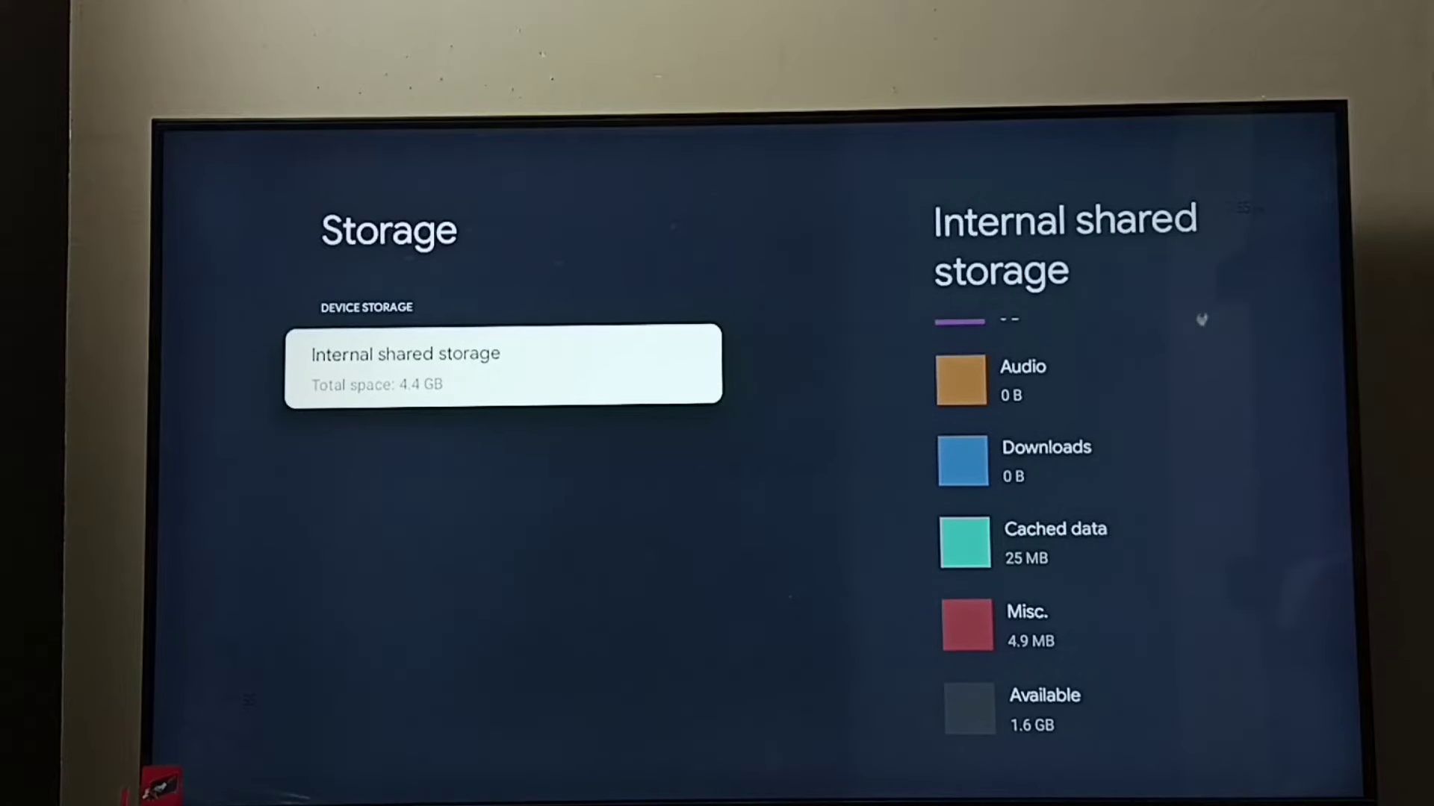
key(Return)
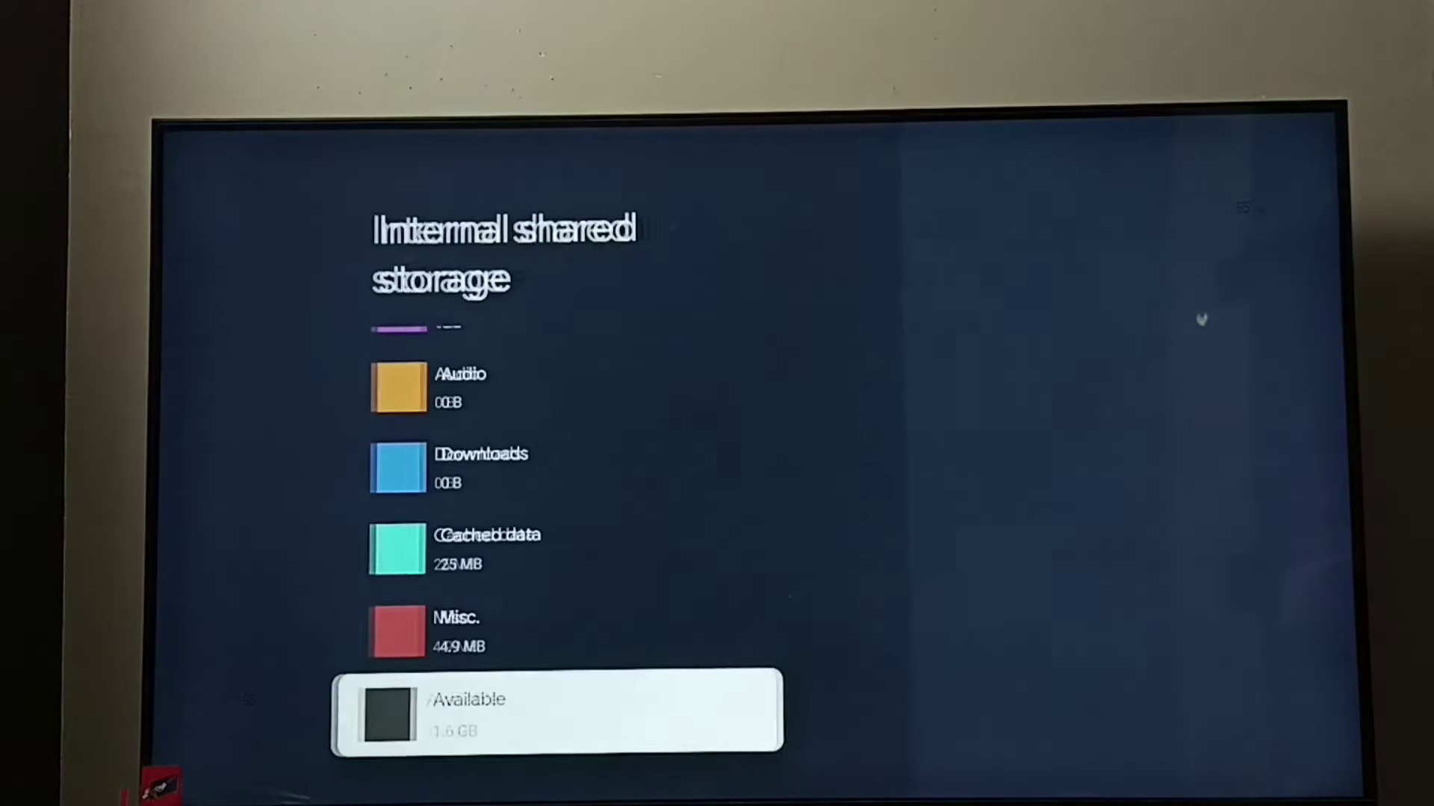